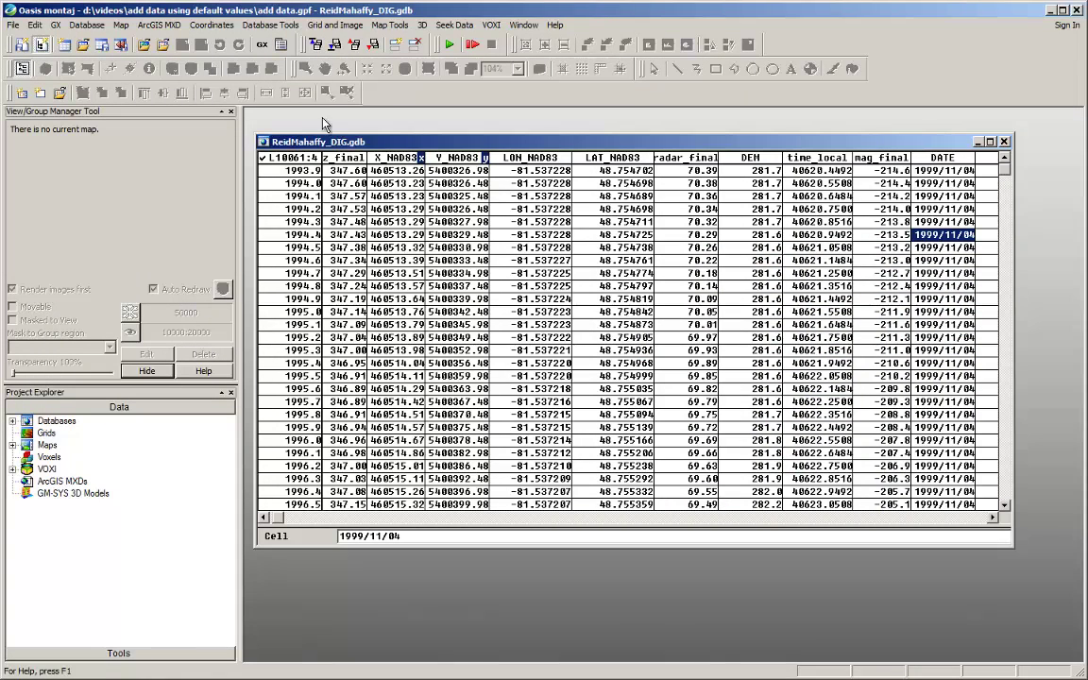
Step: Create Mahaffy2013.geosoft_voxi from the voxel, overwriting the existing one, skipping data, and orbit the model
{"action": "left_click", "coordinate": [492, 25]}
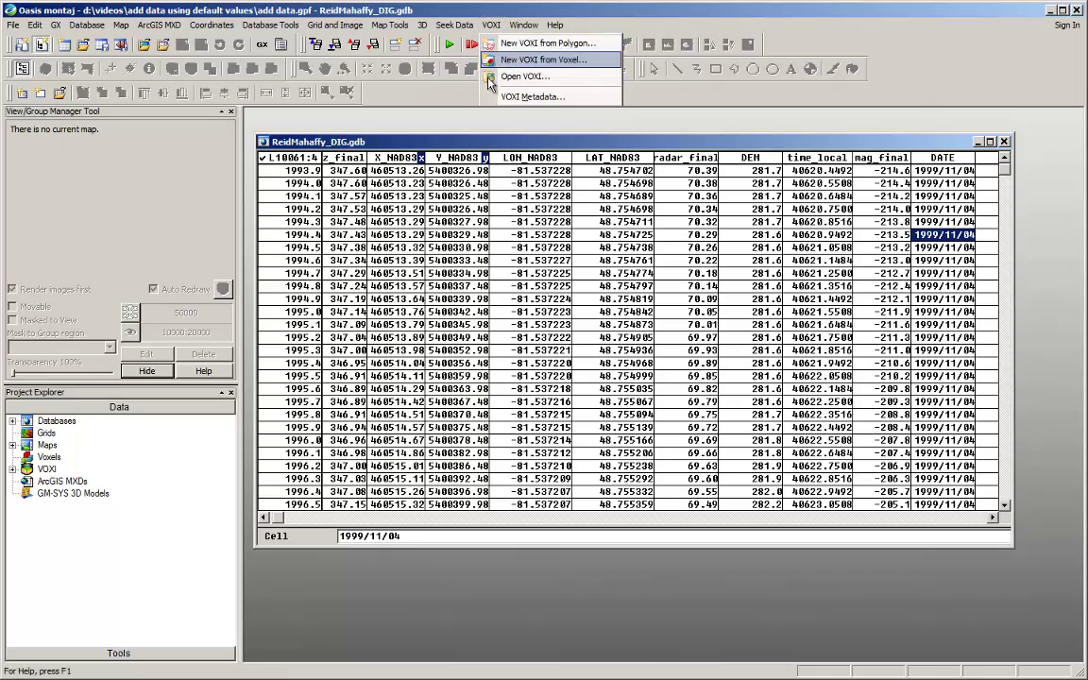
{"action": "left_click", "coordinate": [508, 60]}
{"action": "left_click", "coordinate": [623, 431]}
{"action": "left_click", "coordinate": [599, 376]}
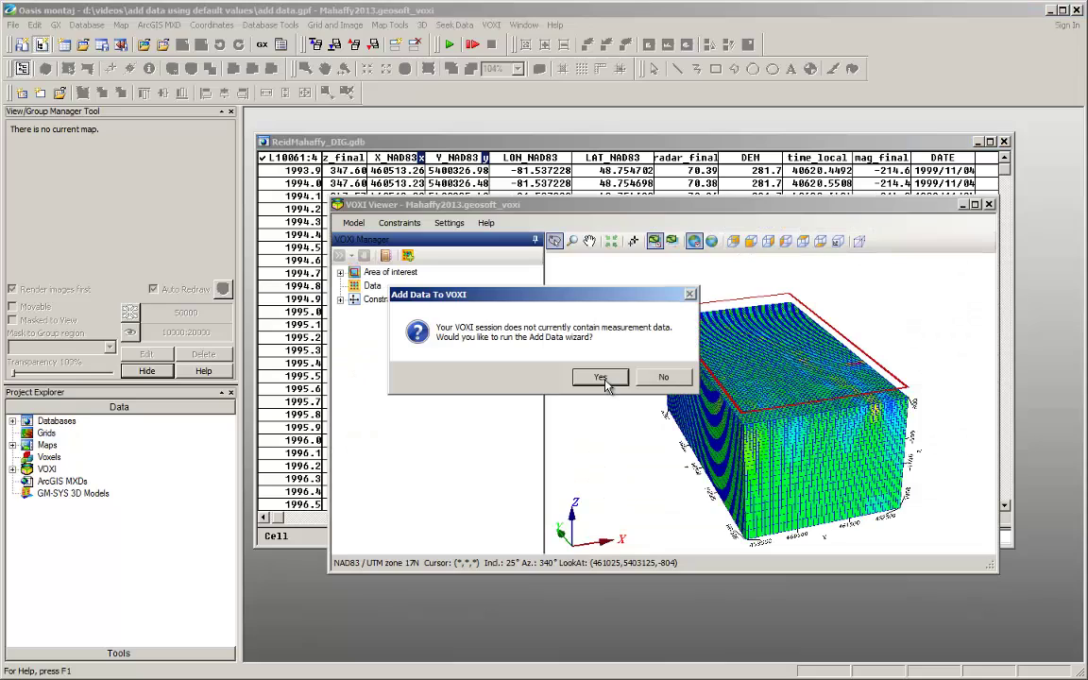
{"action": "left_click", "coordinate": [667, 379]}
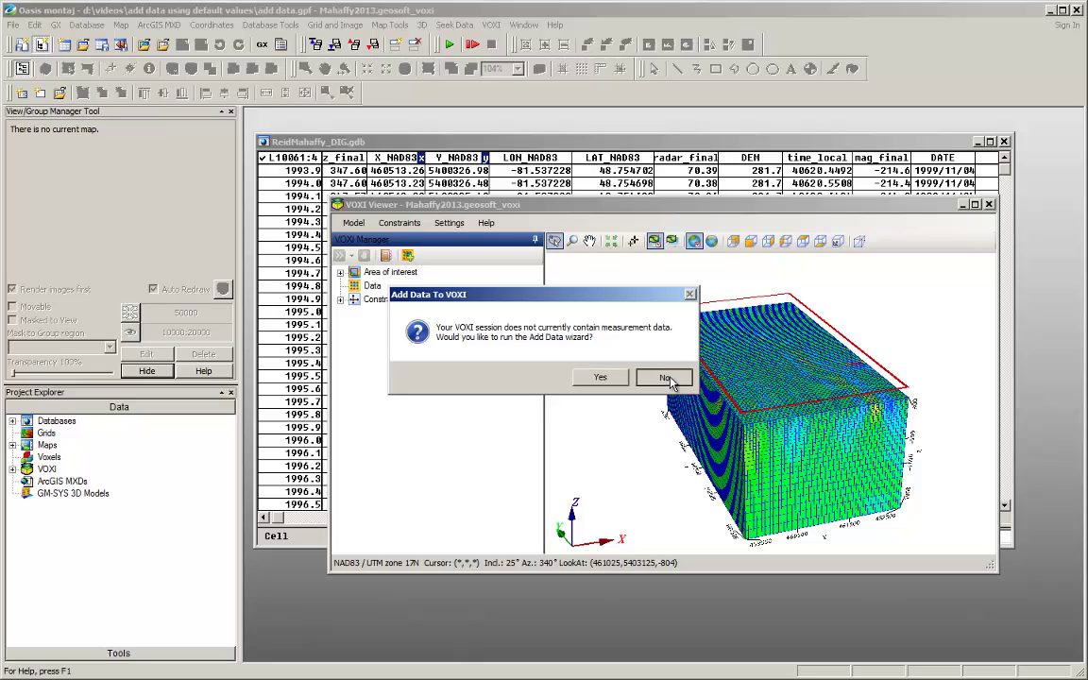
{"action": "left_click_drag", "start_coordinate": [666, 379], "coordinate": [516, 392]}
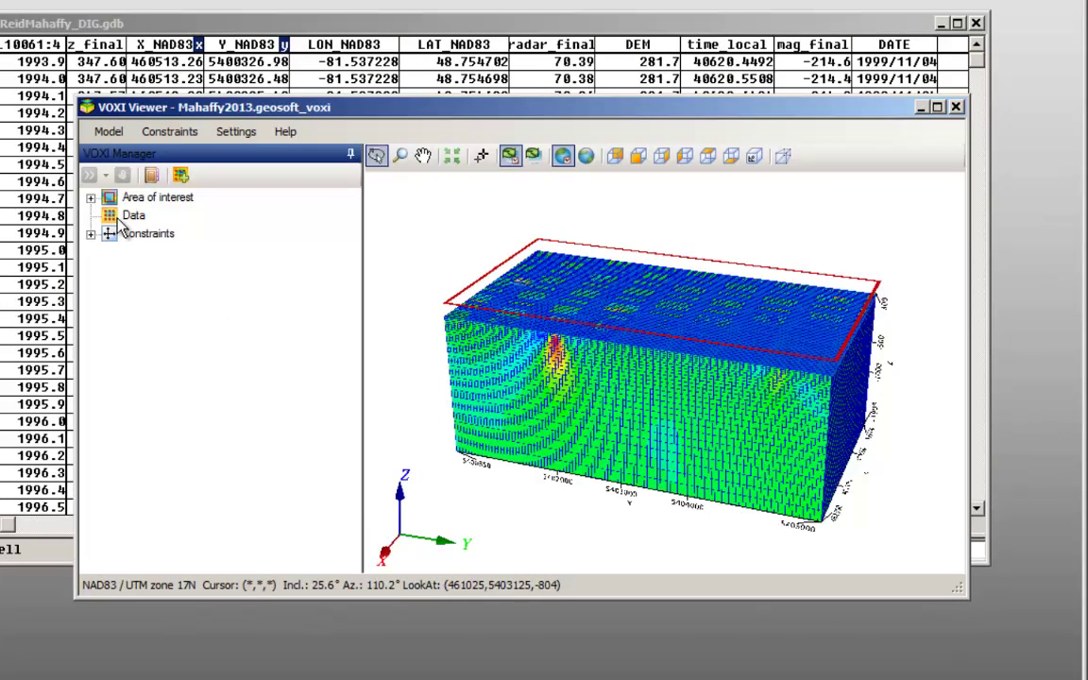
Step: Start Add Data for the model's Data item with Database source ReidMahaffy_DIG.gdb
{"action": "right_click", "coordinate": [120, 217]}
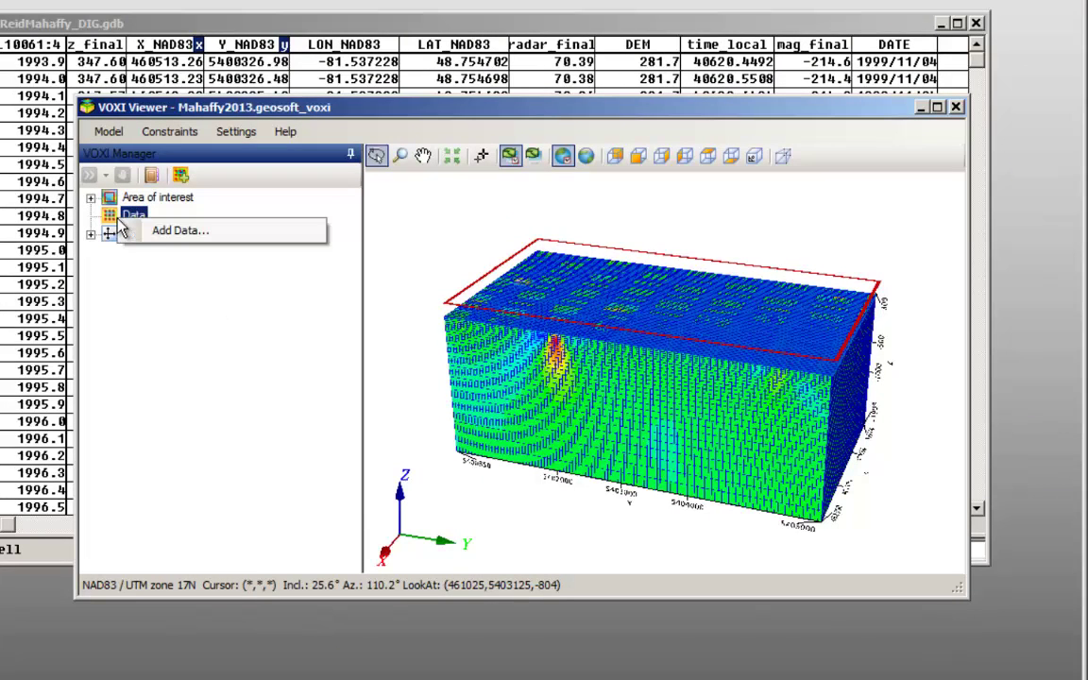
{"action": "left_click", "coordinate": [184, 231]}
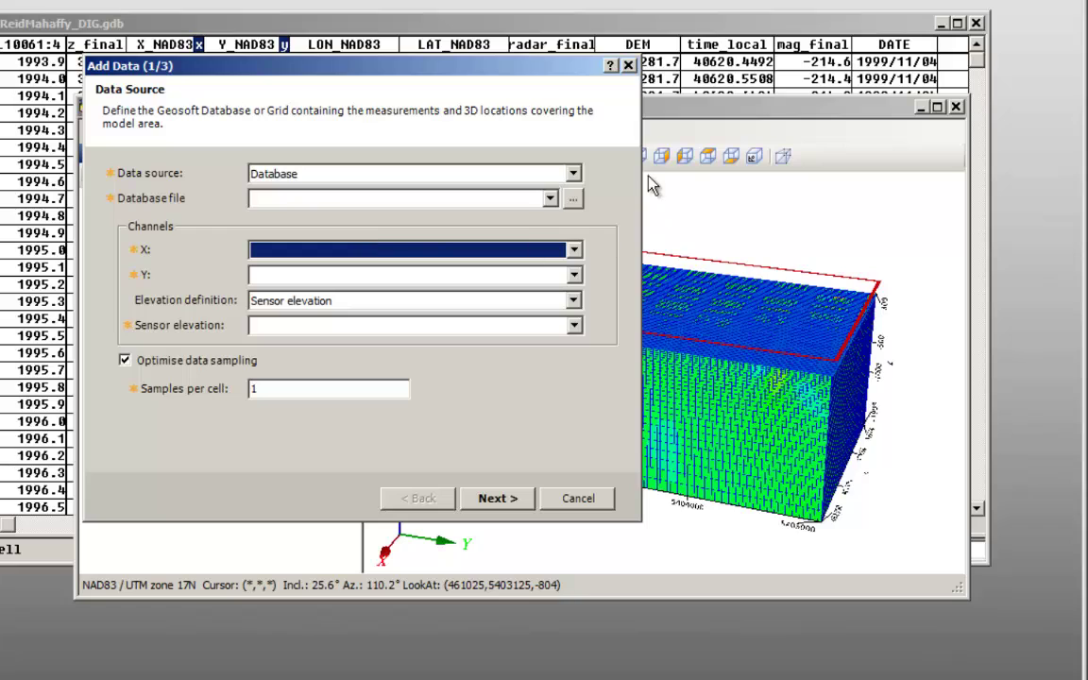
{"action": "left_click", "coordinate": [575, 177]}
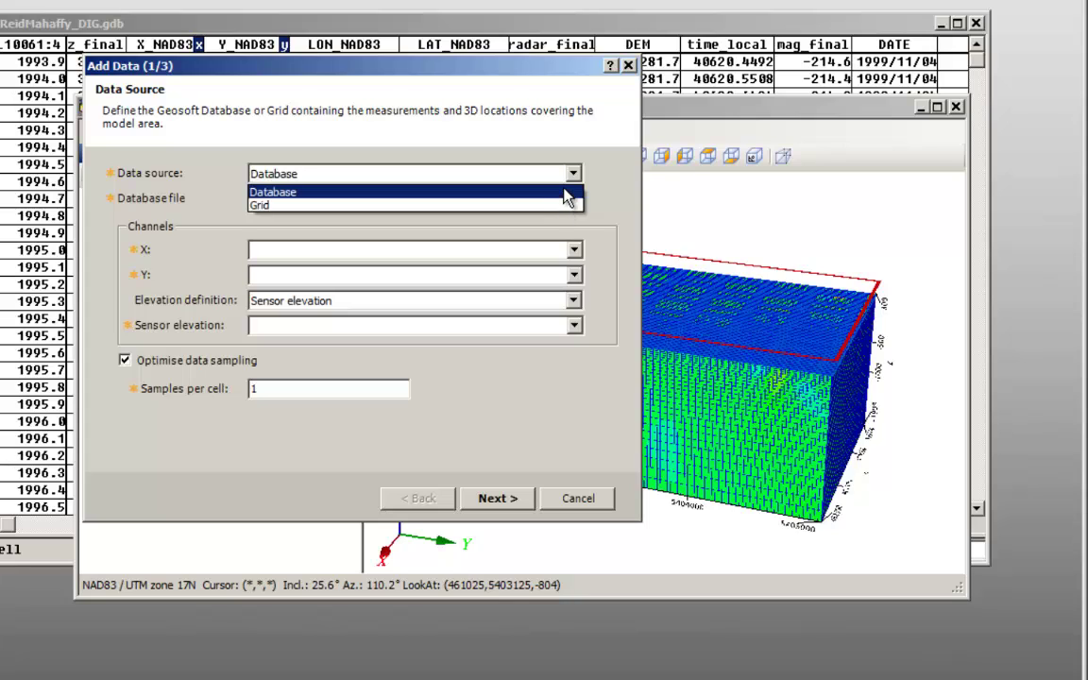
{"action": "left_click", "coordinate": [567, 194]}
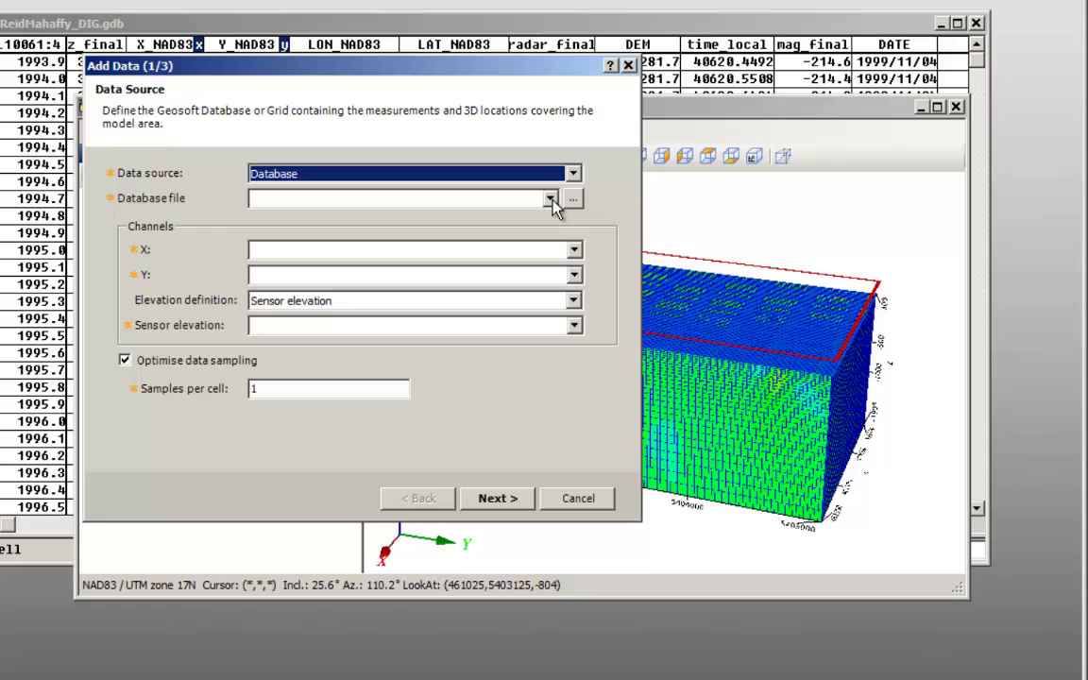
{"action": "left_click", "coordinate": [551, 200]}
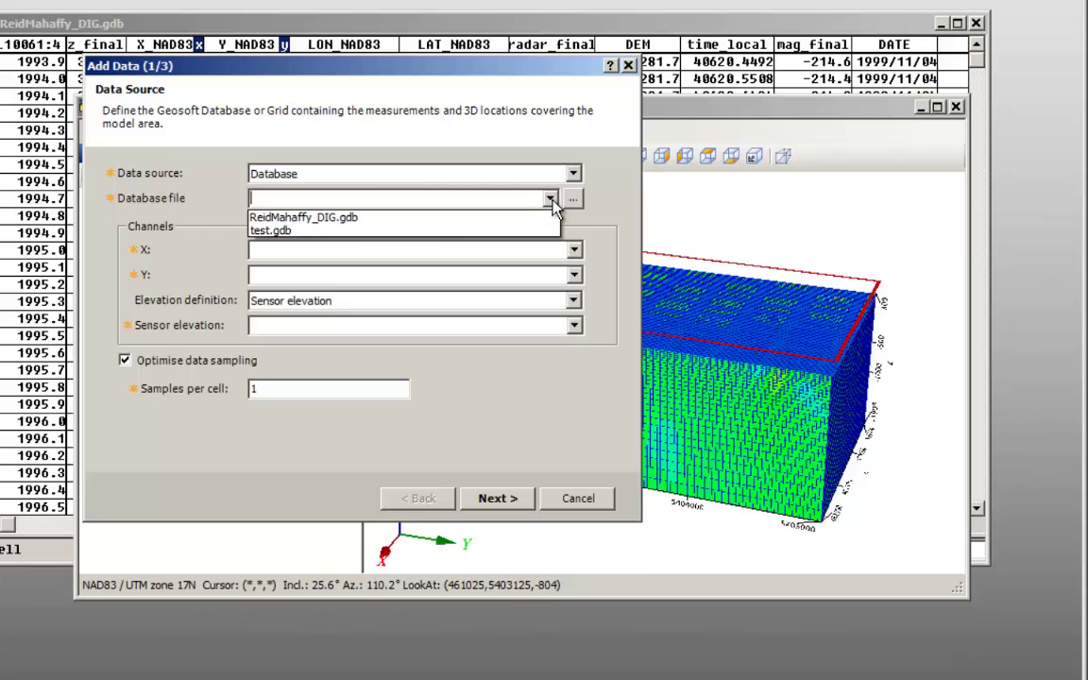
{"action": "left_click", "coordinate": [422, 221]}
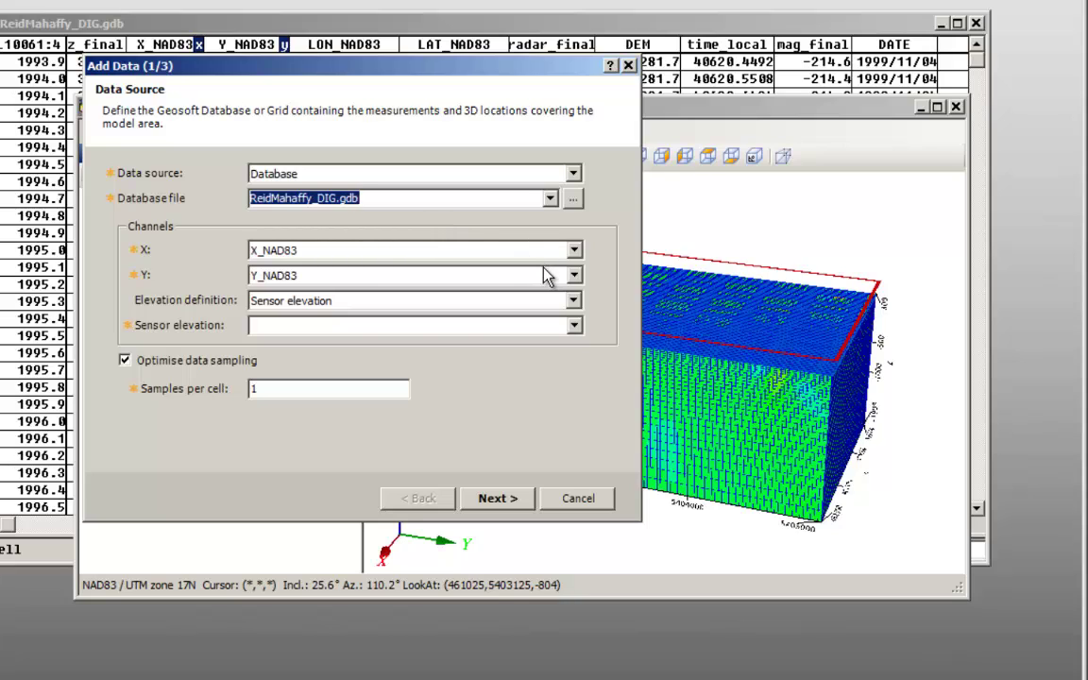
Step: Use X_NAD83 for X and gps_z_final as sensor elevation, keeping Optimise sampling checked
{"action": "left_click", "coordinate": [575, 251]}
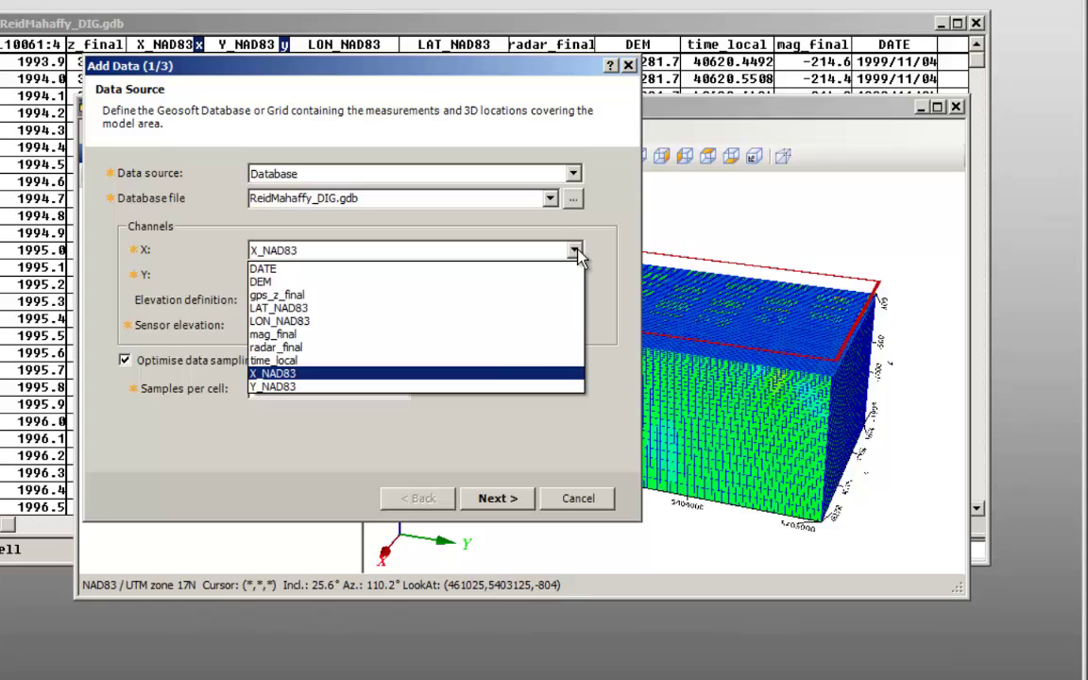
{"action": "left_click", "coordinate": [575, 253]}
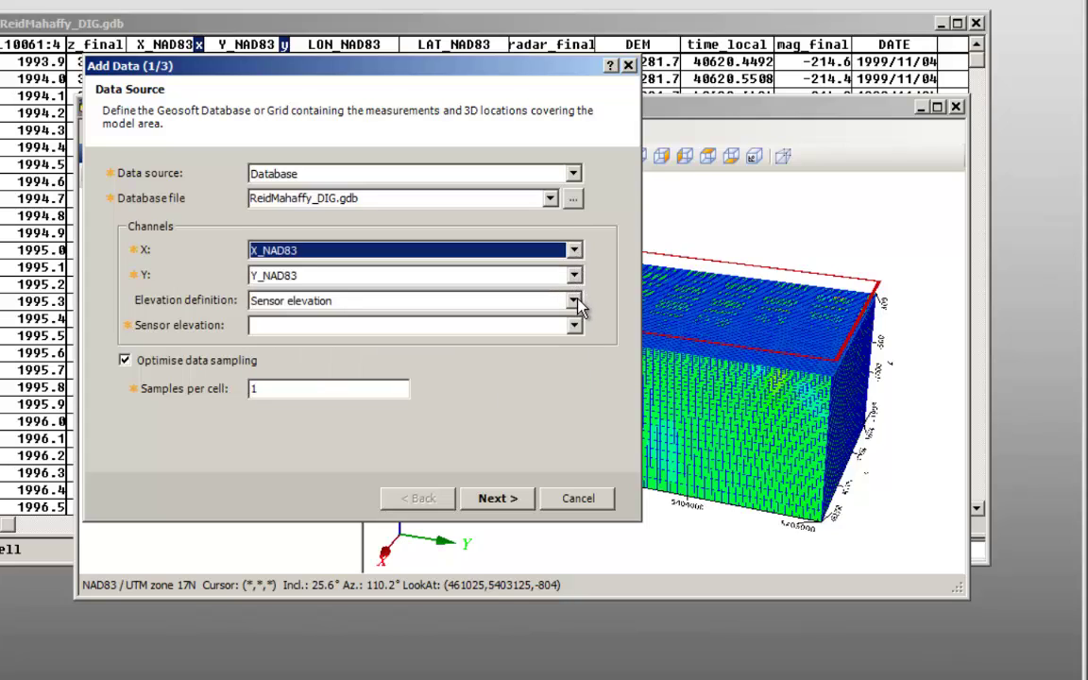
{"action": "left_click", "coordinate": [574, 301]}
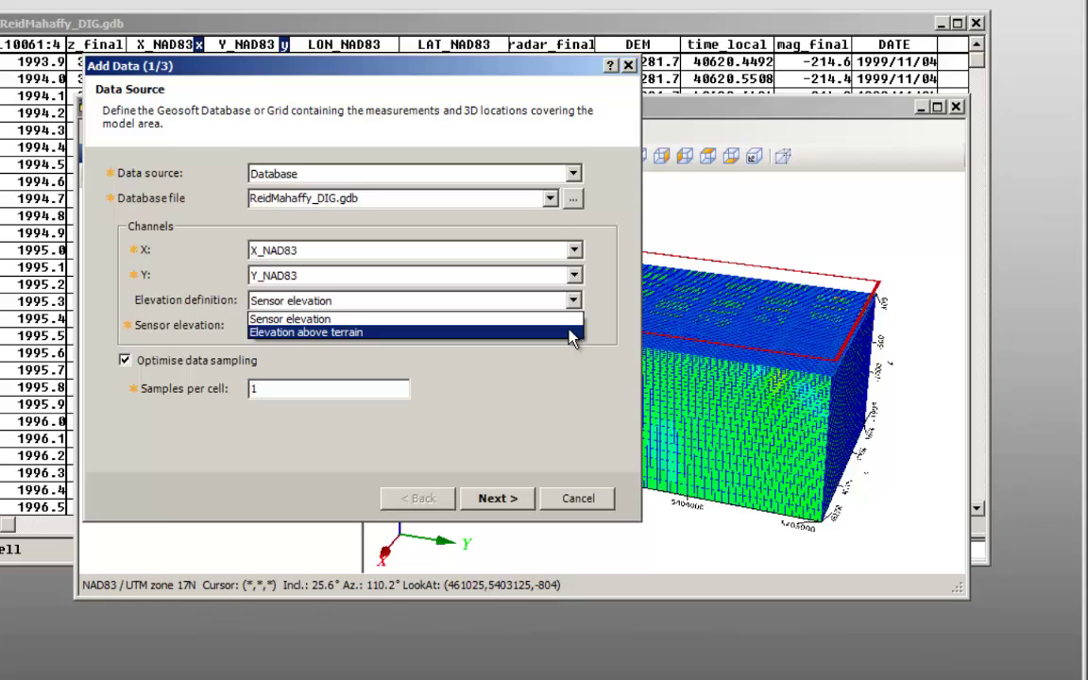
{"action": "left_click", "coordinate": [573, 320]}
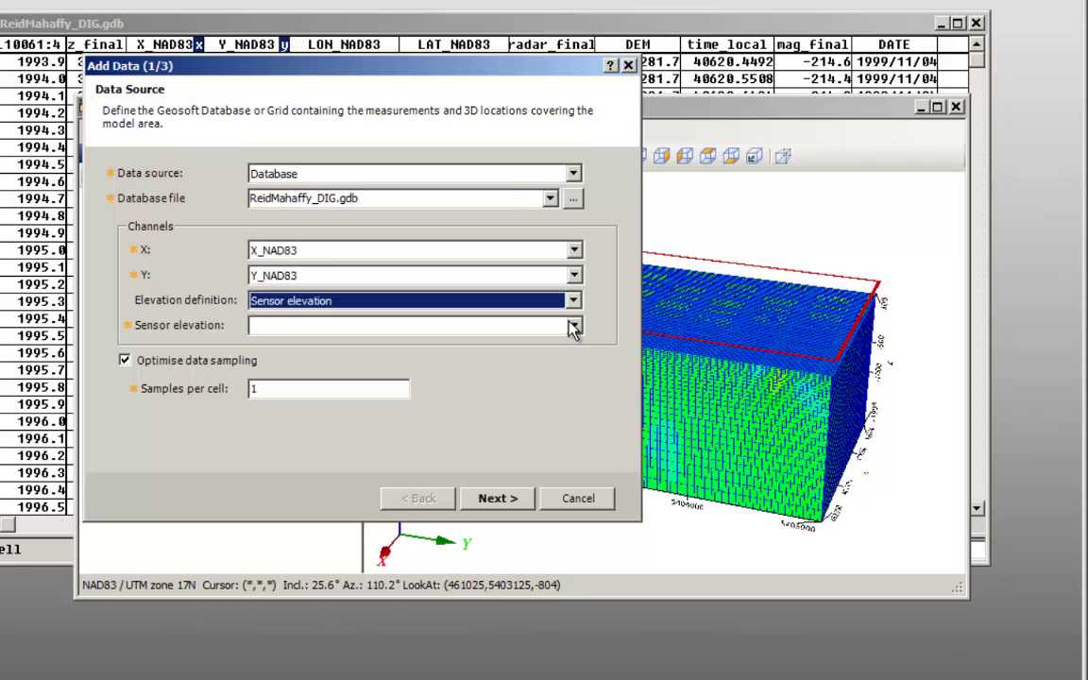
{"action": "left_click", "coordinate": [574, 325]}
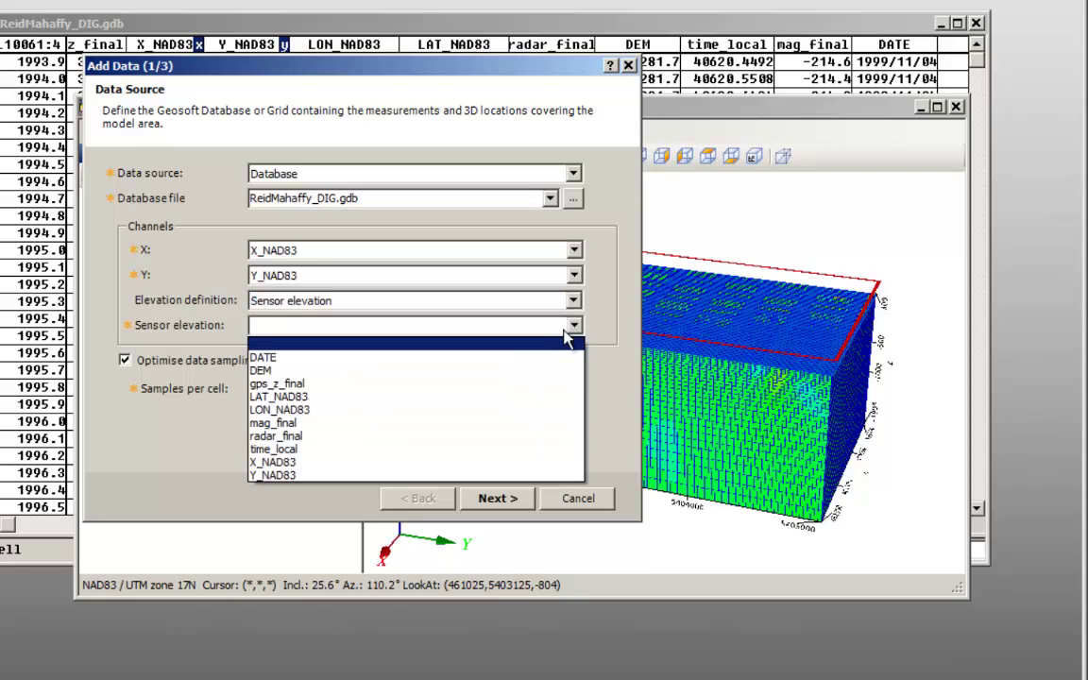
{"action": "left_click", "coordinate": [449, 381]}
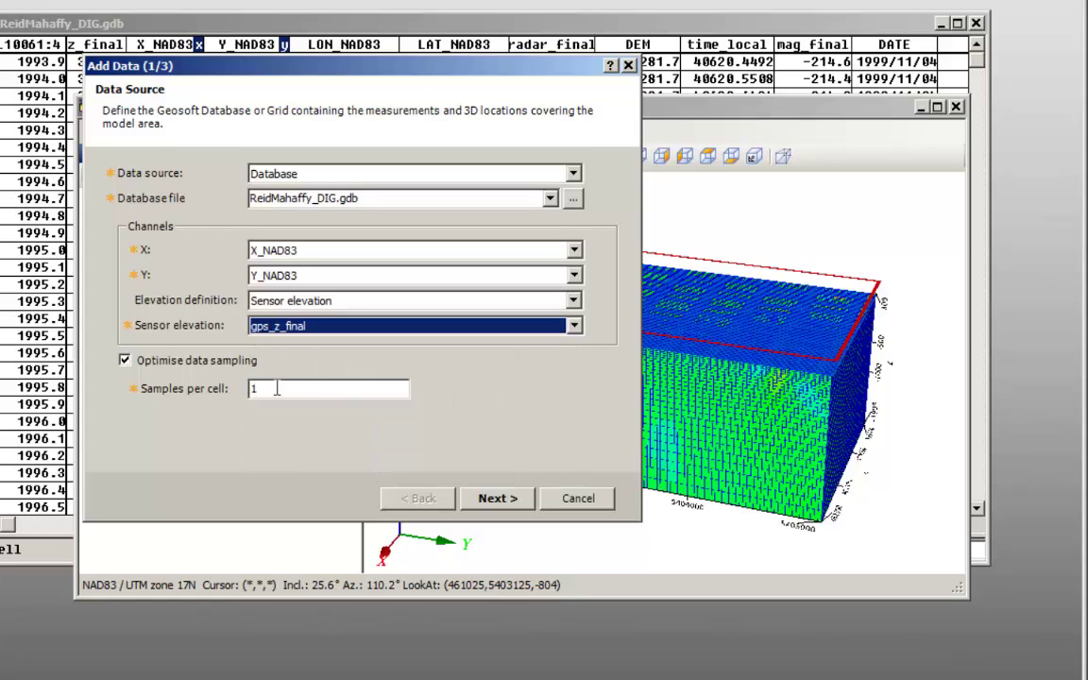
{"action": "left_click", "coordinate": [124, 361]}
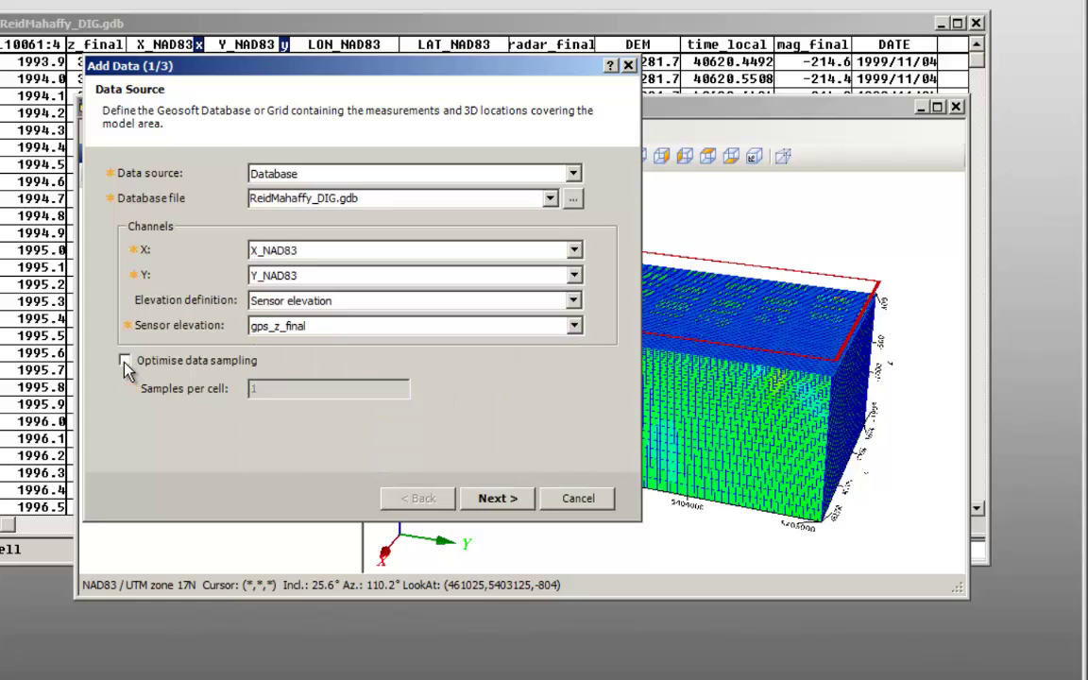
{"action": "left_click", "coordinate": [125, 362]}
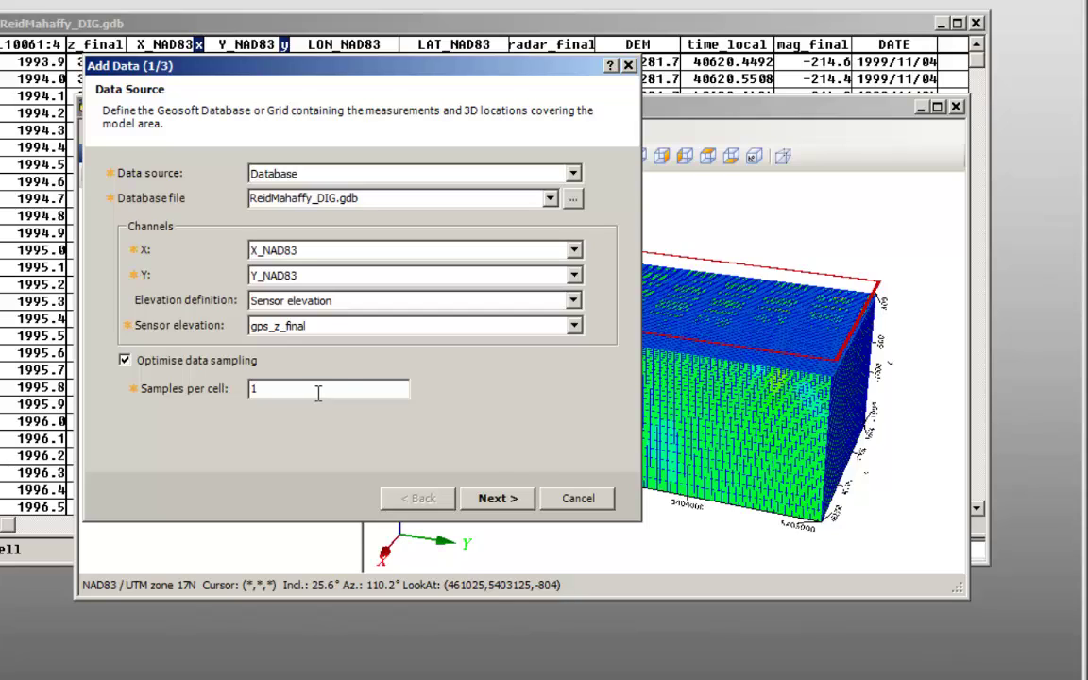
Step: Configure a Susceptibility model with Magnetic data from mag_final (5.796 nT error), then continue to background removal
{"action": "left_click", "coordinate": [527, 503]}
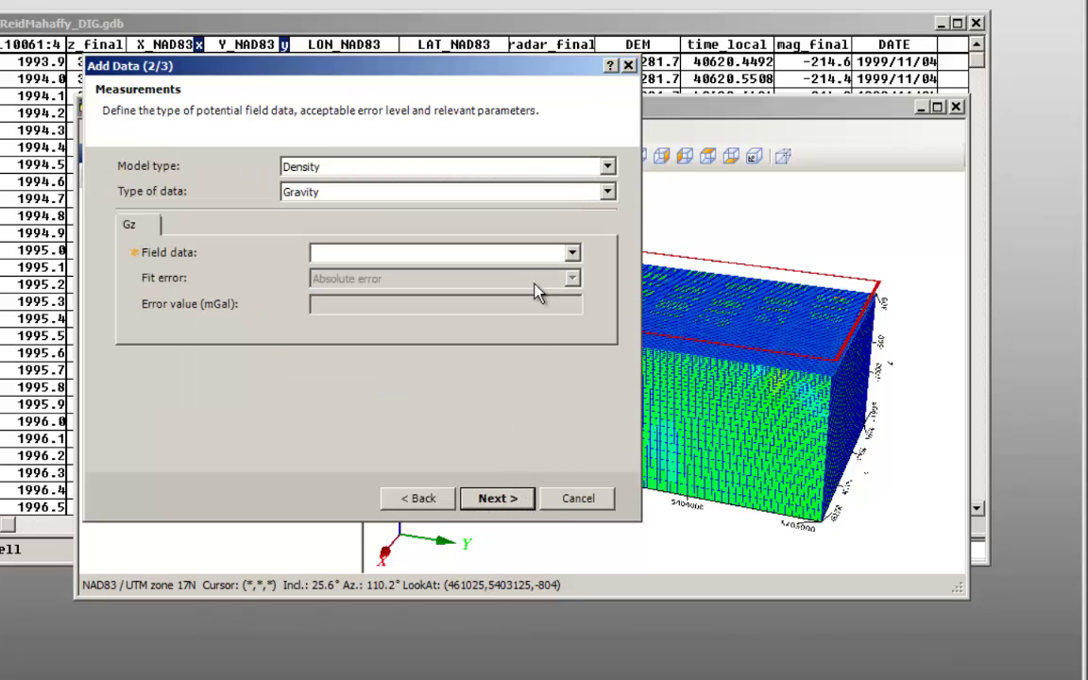
{"action": "left_click", "coordinate": [607, 167]}
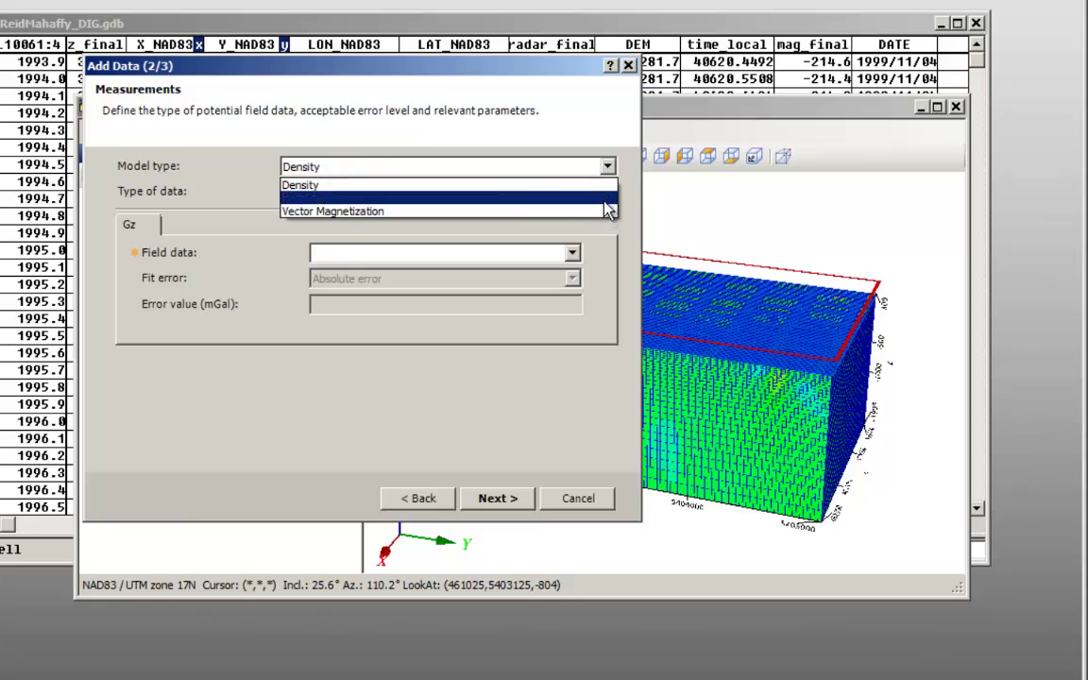
{"action": "left_click", "coordinate": [608, 208]}
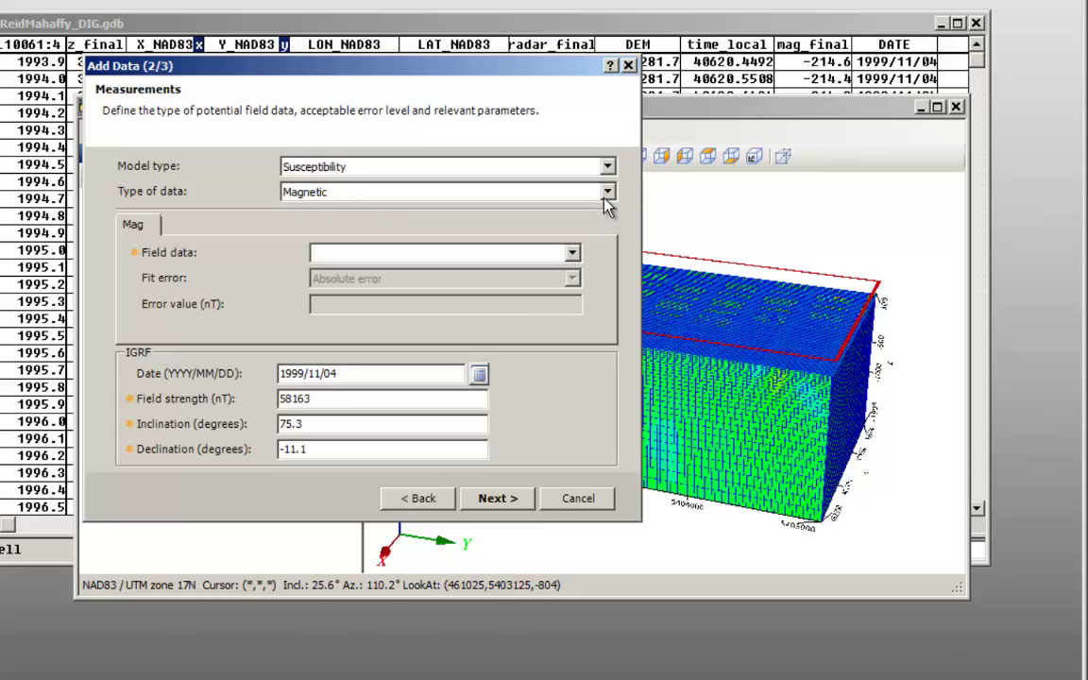
{"action": "left_click", "coordinate": [606, 202]}
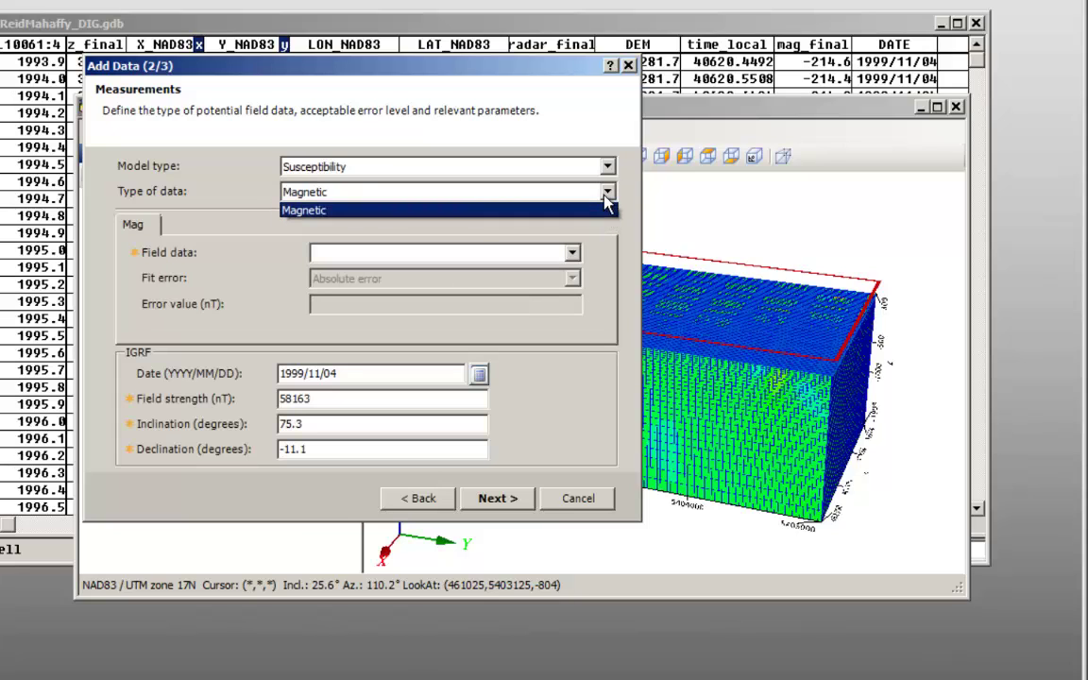
{"action": "left_click", "coordinate": [605, 195]}
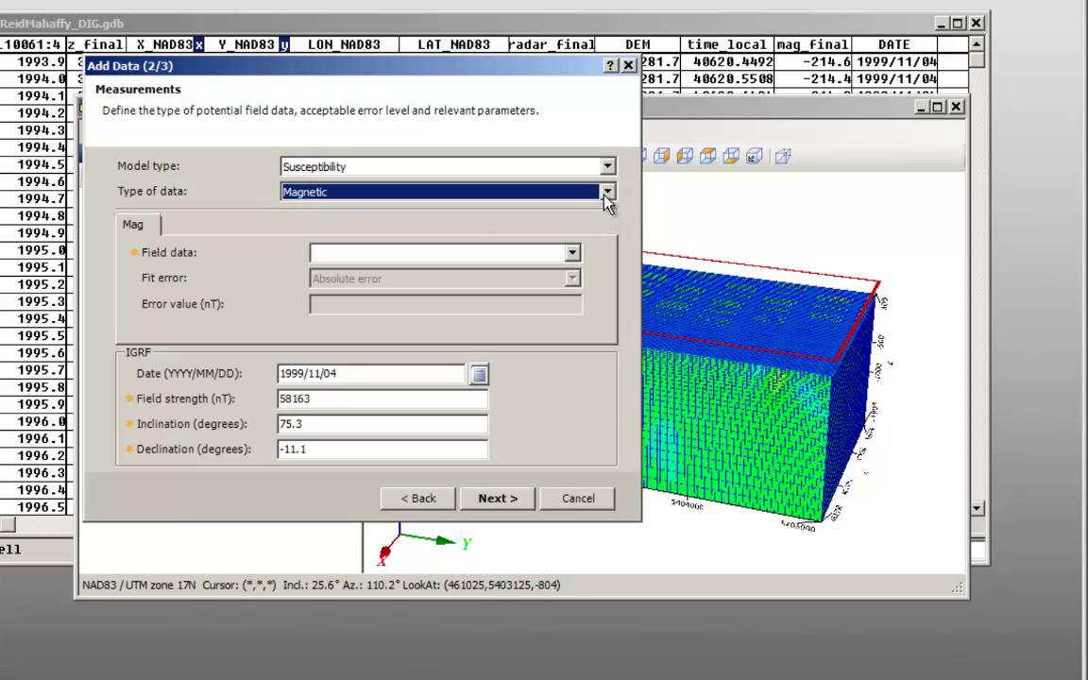
{"action": "left_click", "coordinate": [573, 255]}
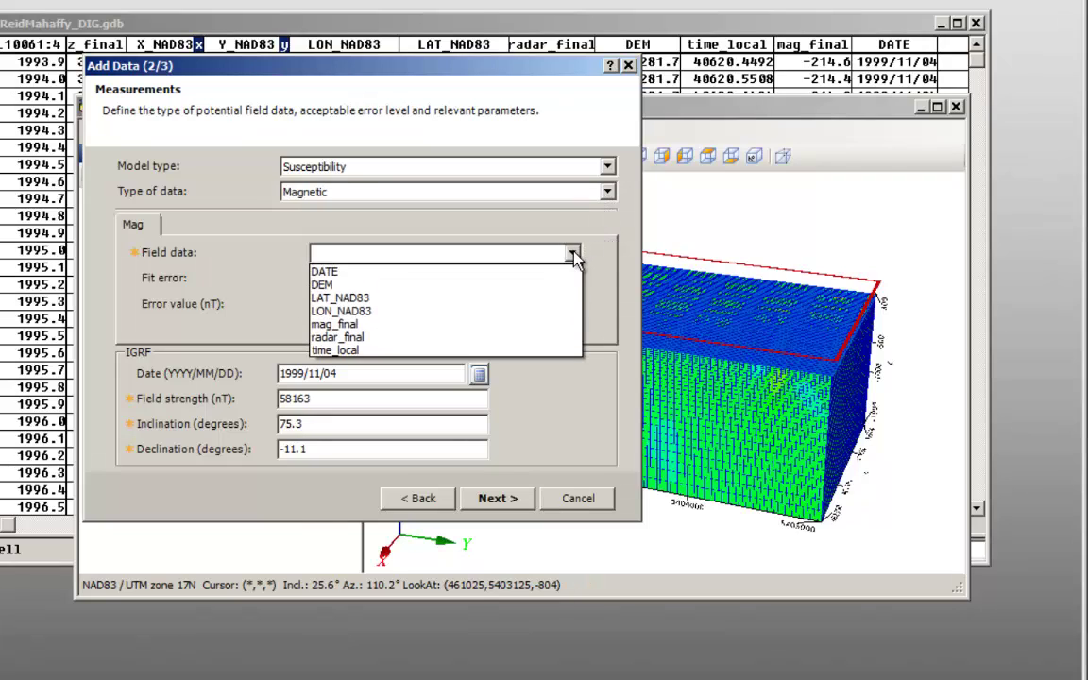
{"action": "left_click", "coordinate": [561, 328]}
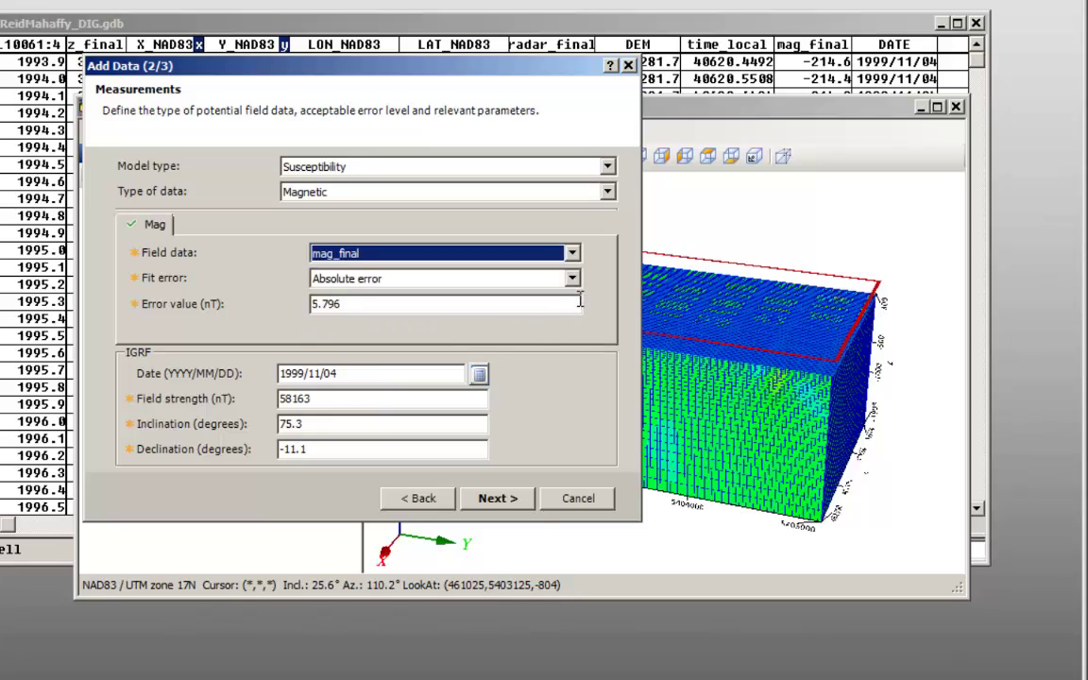
{"action": "left_click", "coordinate": [478, 377]}
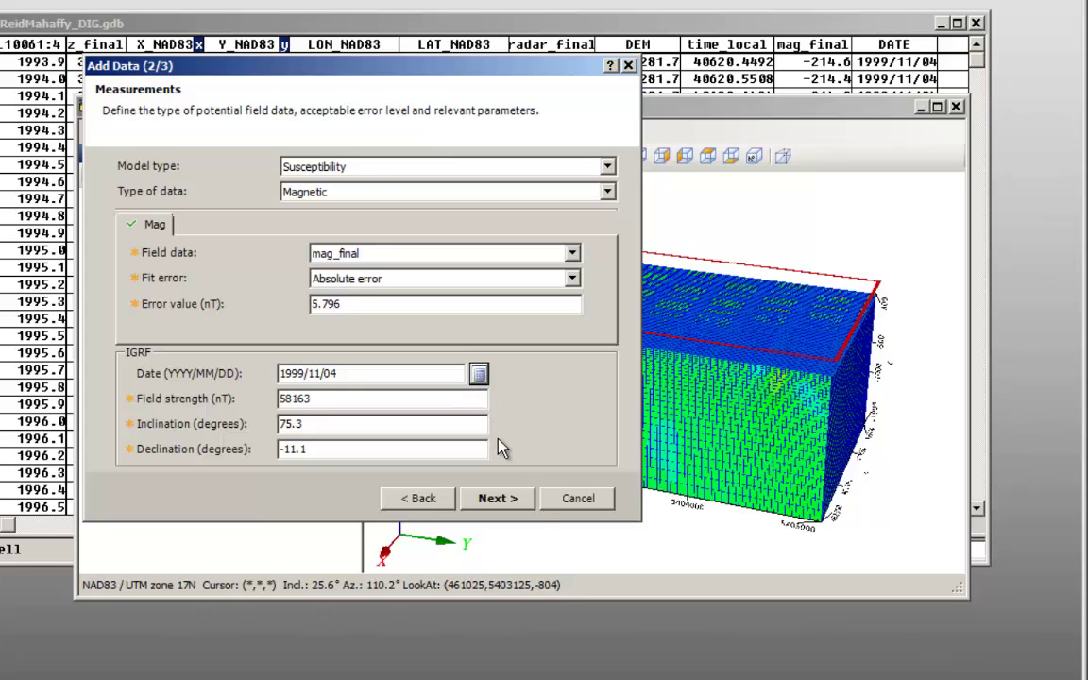
{"action": "left_click", "coordinate": [500, 498]}
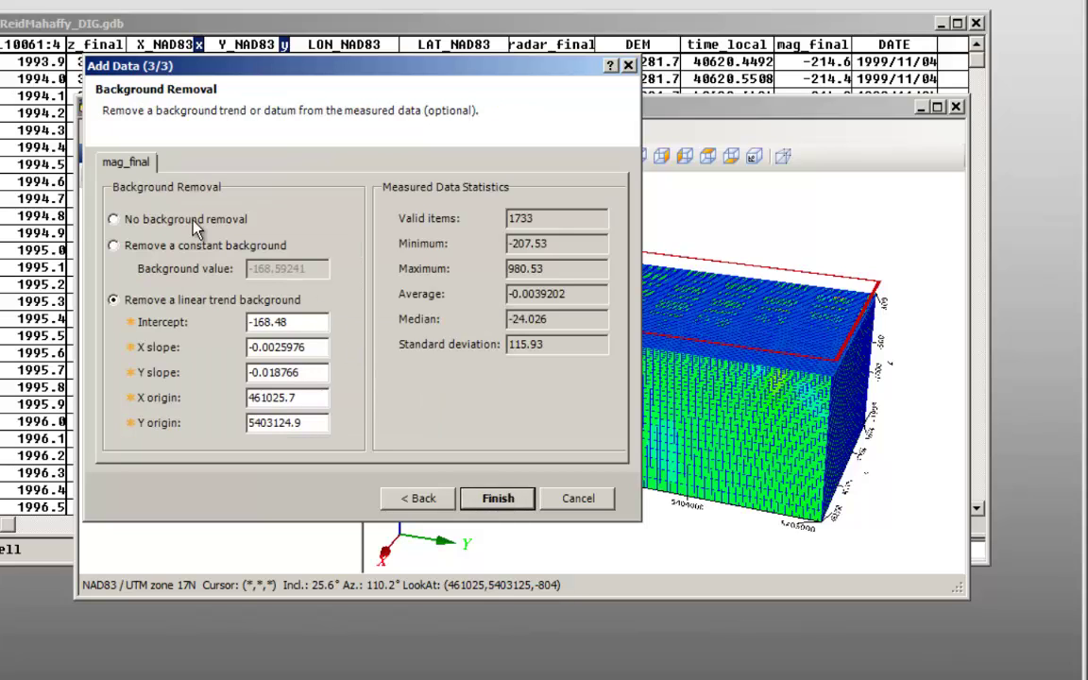
Step: Compare No removal and Constant, then choose linear trend background removal (intercept -168.48)
{"action": "left_click", "coordinate": [113, 219]}
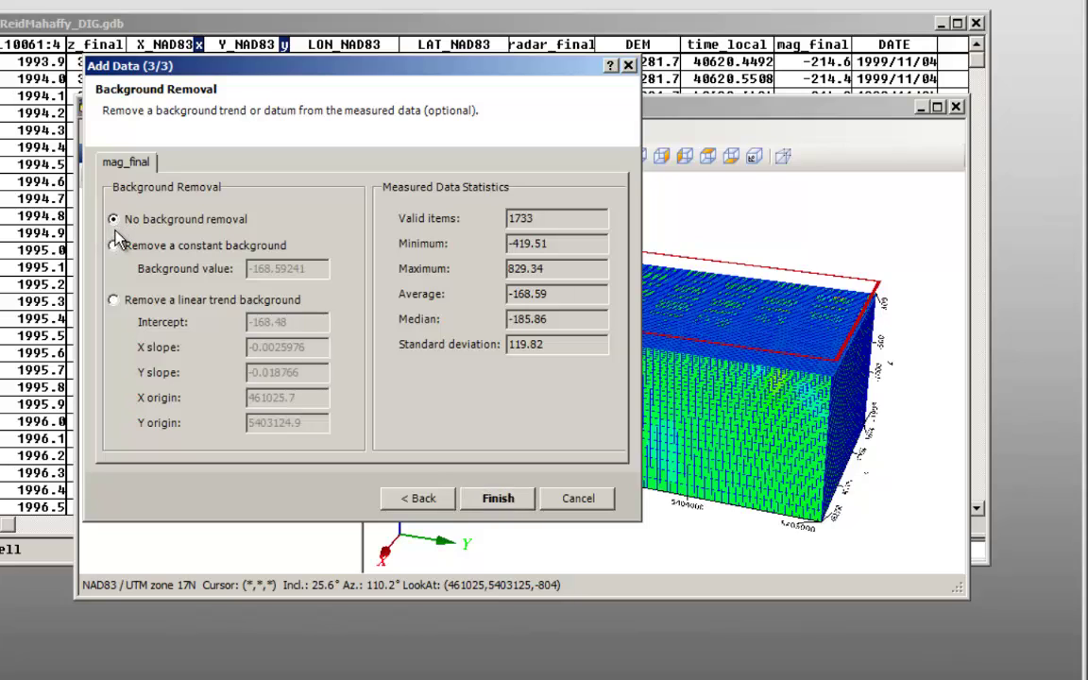
{"action": "left_click", "coordinate": [113, 245]}
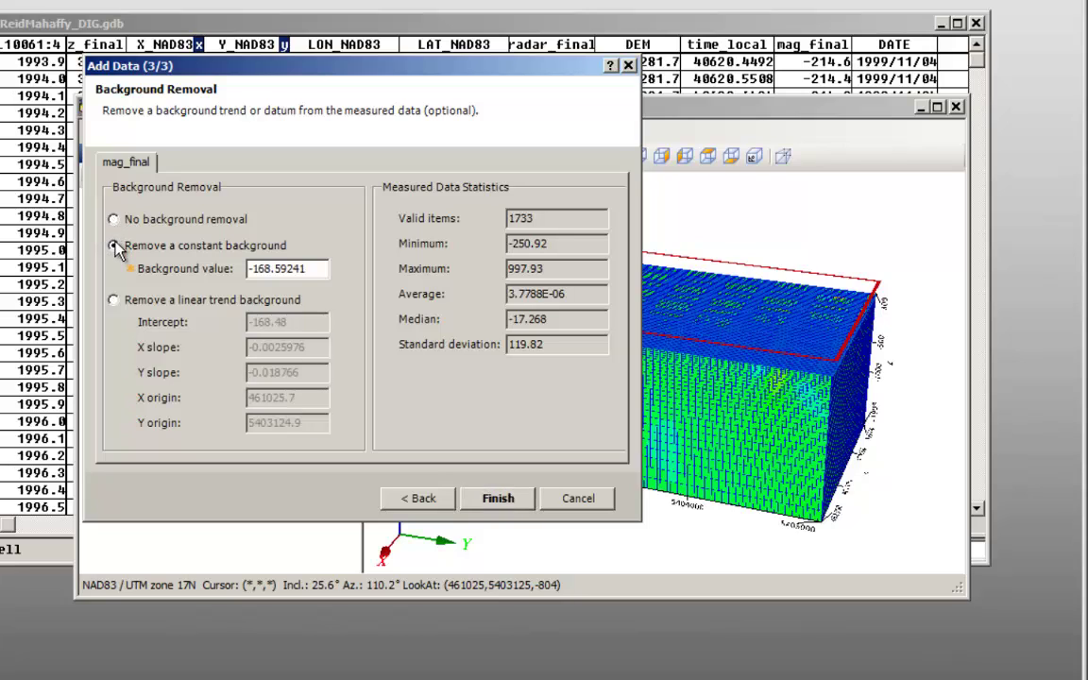
{"action": "left_click", "coordinate": [113, 300]}
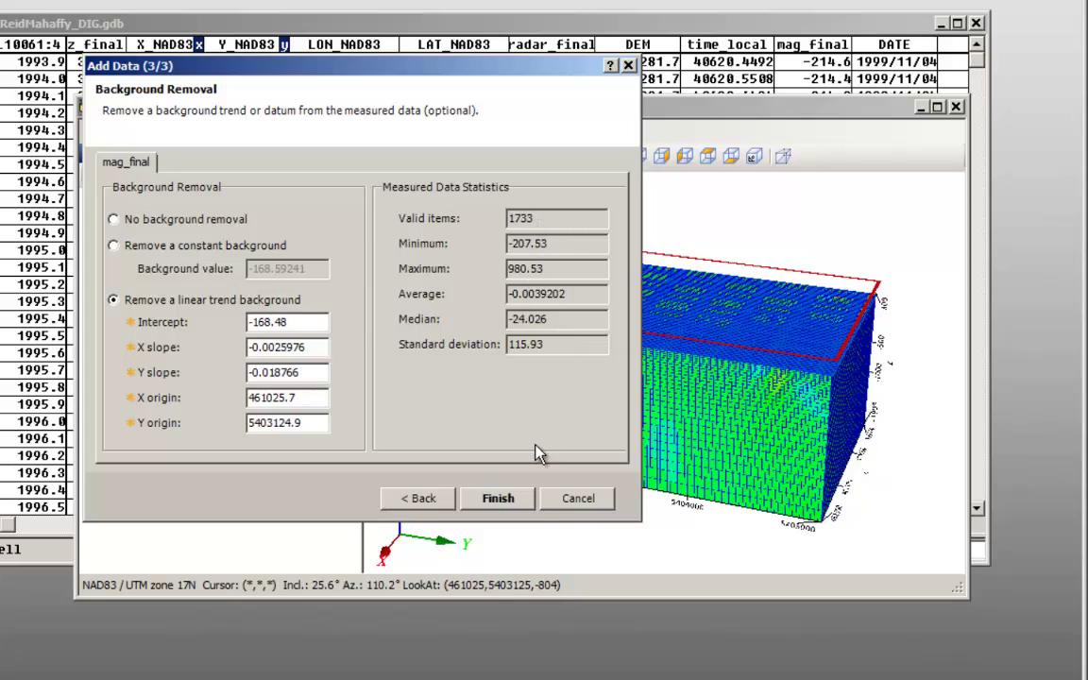
Step: Finish adding the data, then hide the Polygon, Mesh and DEM layers
{"action": "left_click", "coordinate": [526, 502]}
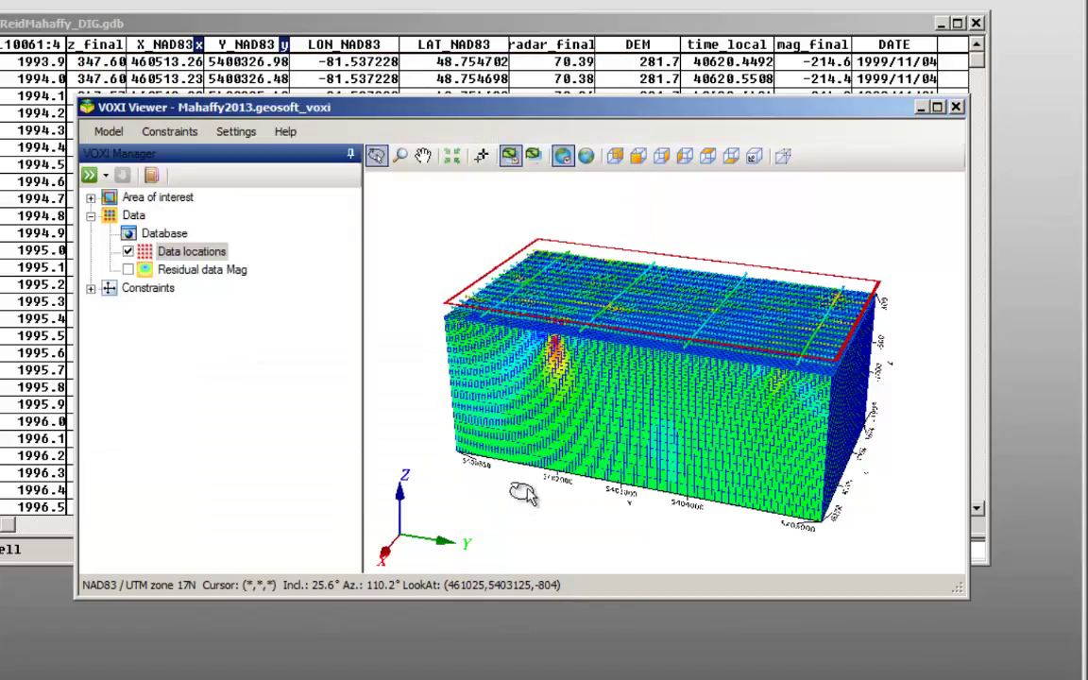
{"action": "left_click_drag", "start_coordinate": [518, 503], "coordinate": [634, 475]}
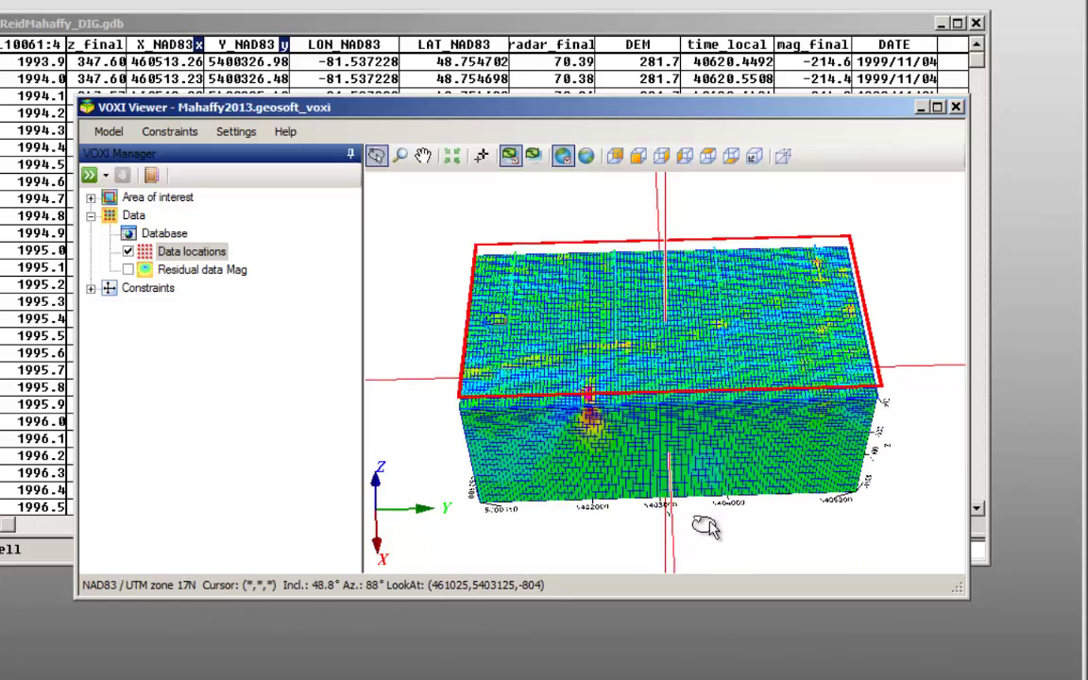
{"action": "left_click", "coordinate": [91, 197]}
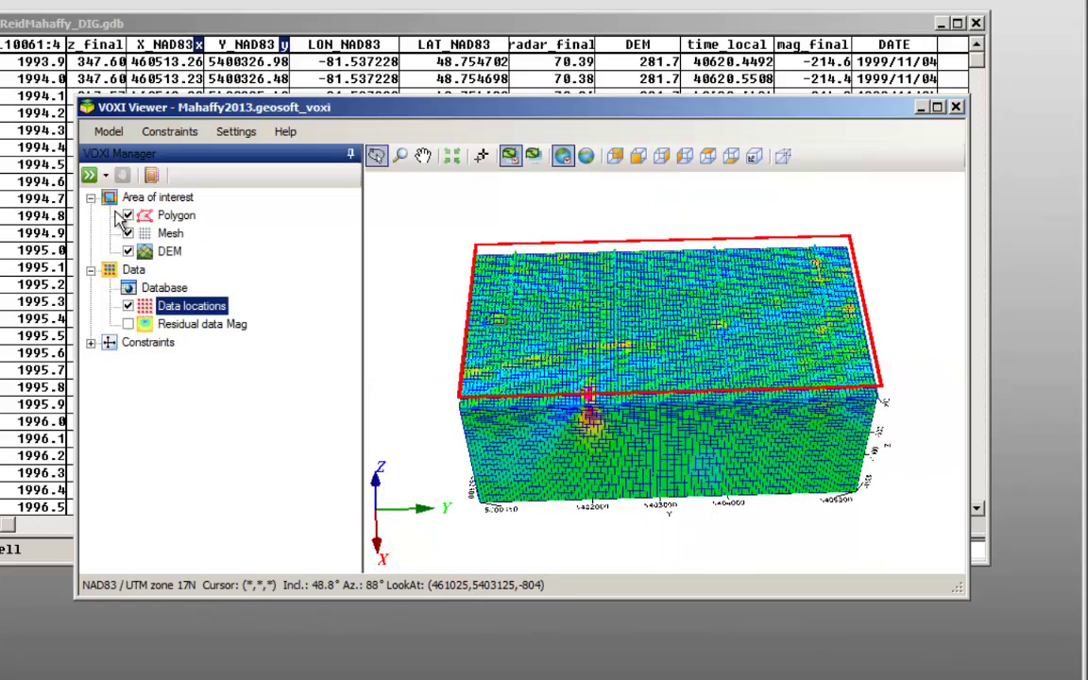
{"action": "left_click", "coordinate": [127, 216]}
{"action": "left_click", "coordinate": [127, 234]}
{"action": "left_click", "coordinate": [128, 251]}
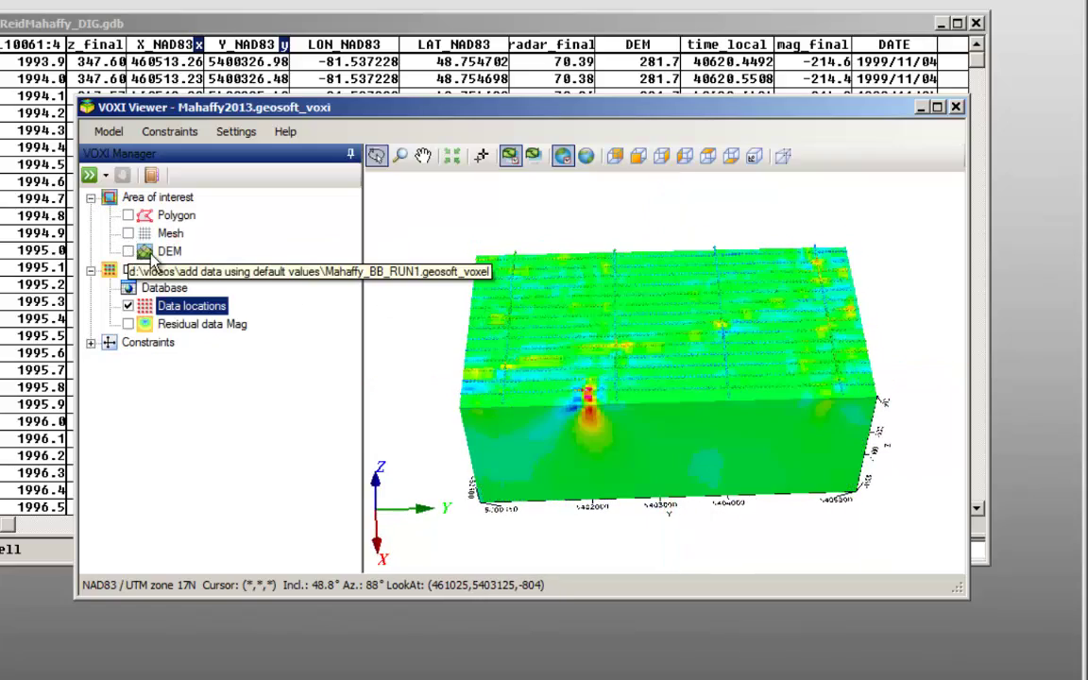
Step: Hide the Starting model and Data locations, showing only the Residual data Mag surface
{"action": "left_click", "coordinate": [90, 342]}
{"action": "left_click", "coordinate": [127, 360]}
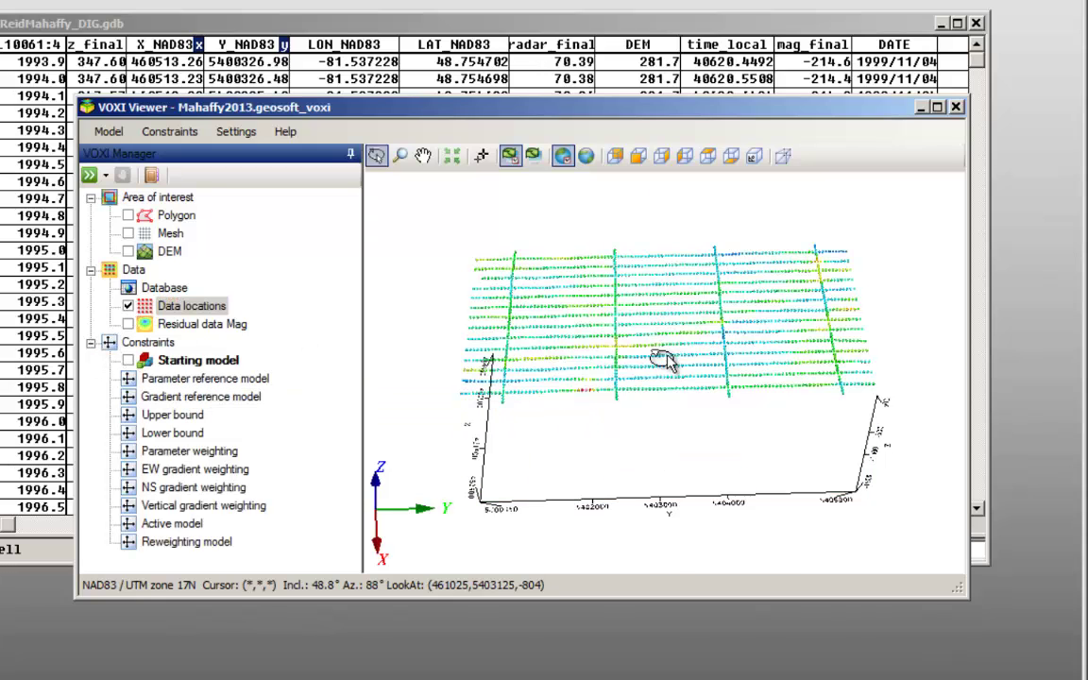
{"action": "left_click_drag", "start_coordinate": [650, 359], "coordinate": [654, 420]}
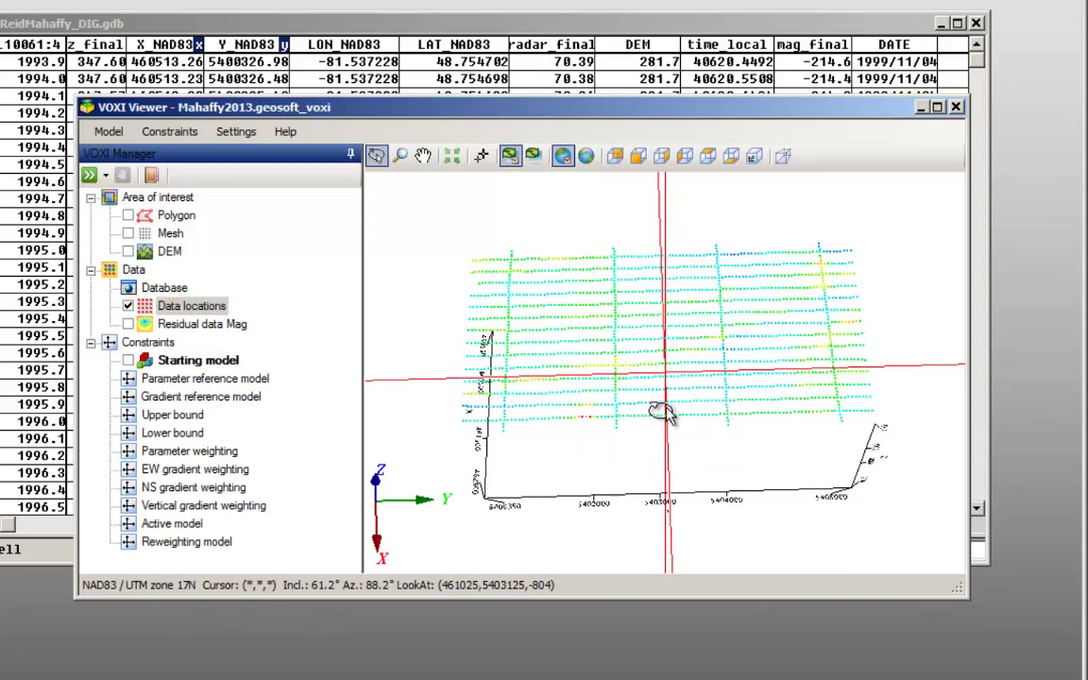
{"action": "left_click", "coordinate": [127, 306]}
{"action": "left_click", "coordinate": [127, 324]}
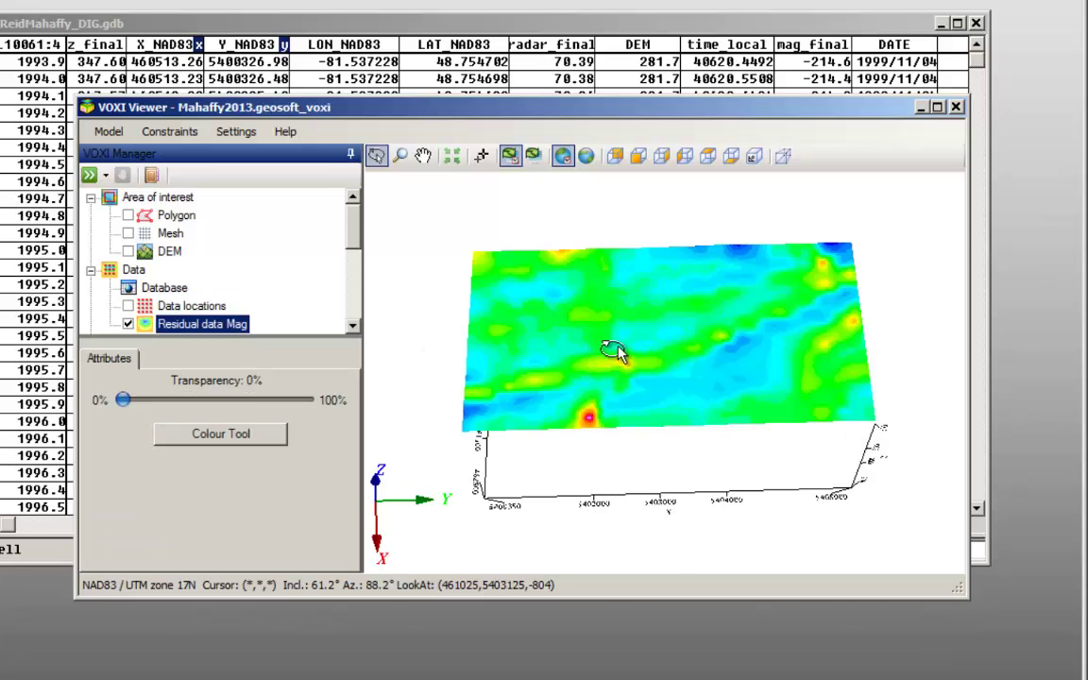
{"action": "mouse_move", "coordinate": [615, 352]}
{"action": "left_mouse_down"}
{"action": "mouse_move", "coordinate": [565, 298]}
{"action": "mouse_move", "coordinate": [555, 264]}
{"action": "left_mouse_up"}
{"action": "left_click_drag", "start_coordinate": [550, 352], "coordinate": [626, 359]}
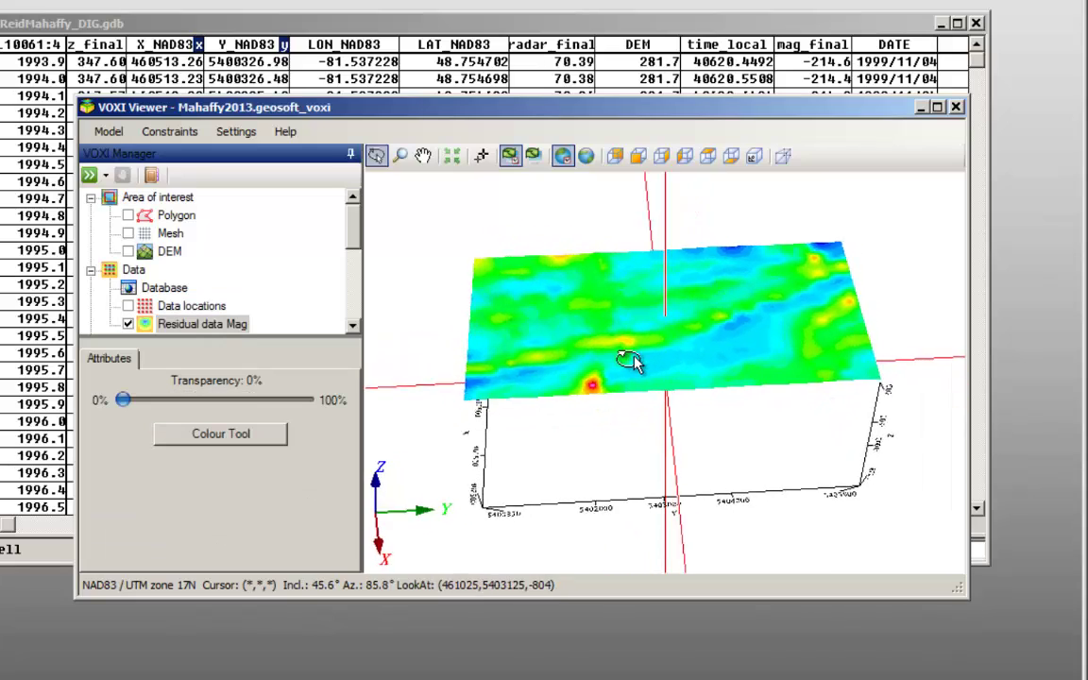